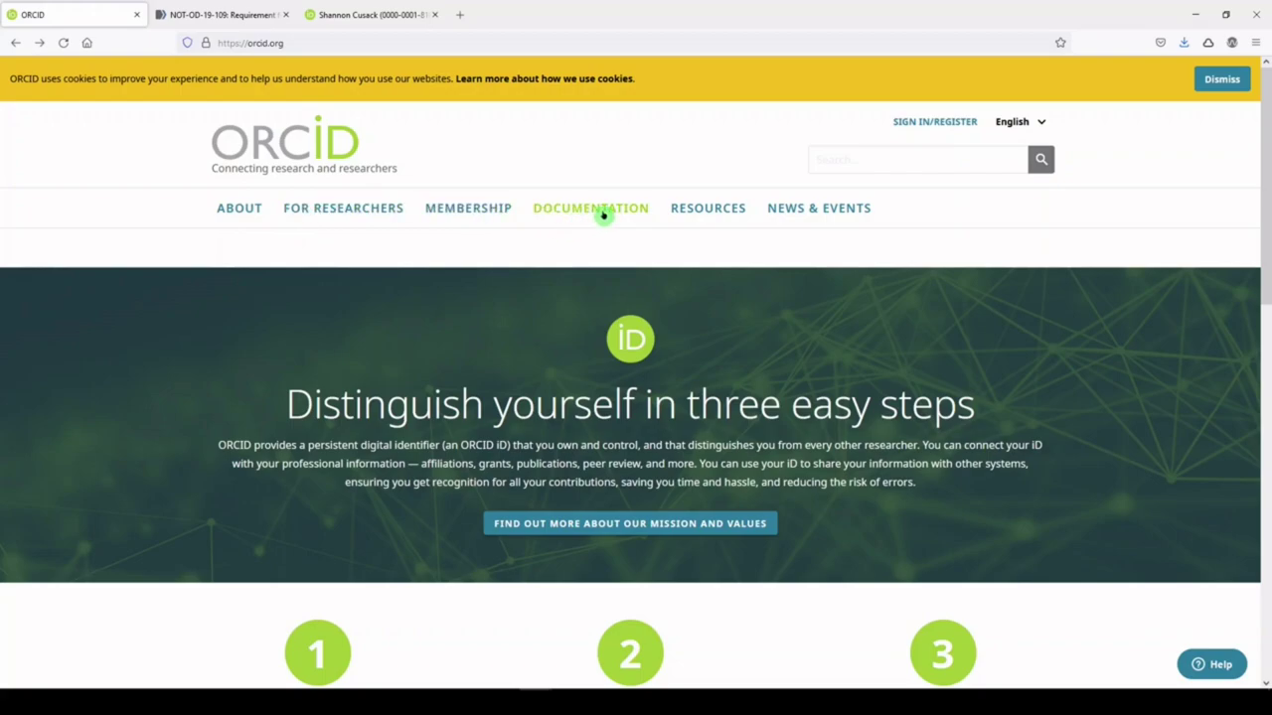
Step: Browse the ORCID Outreach Resources page
click(715, 220)
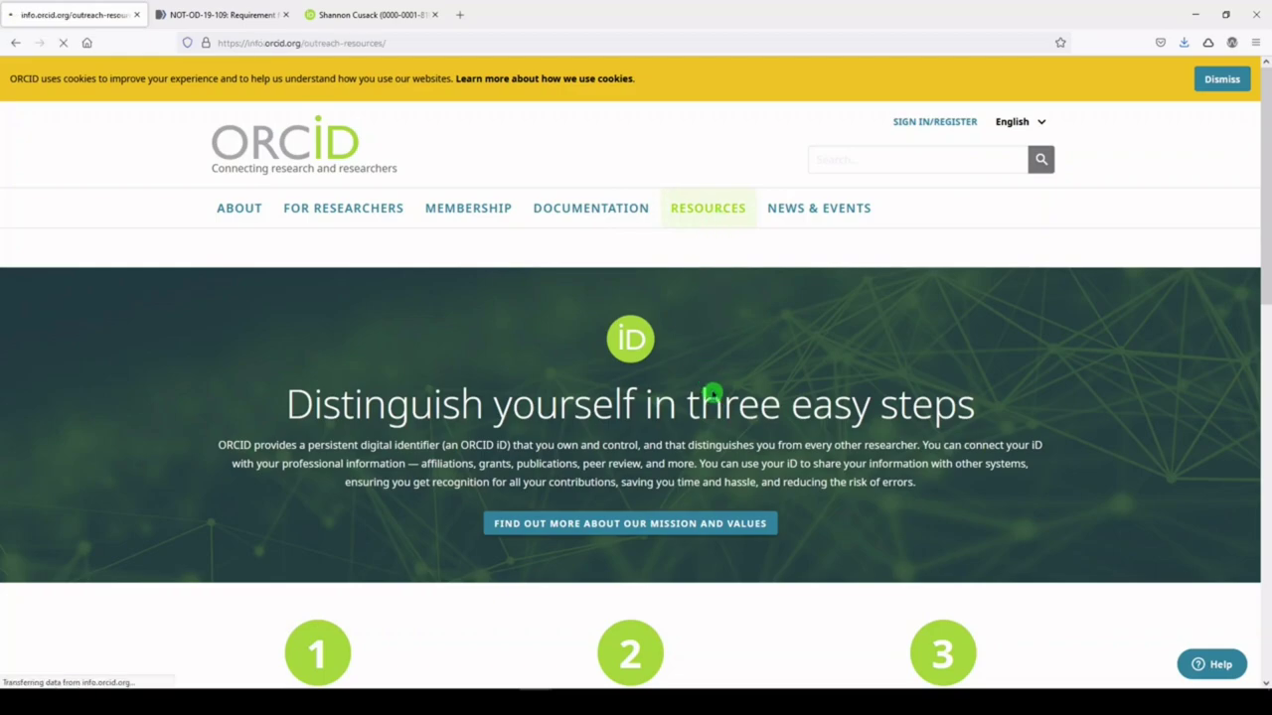
scroll(732, 442, down, 3)
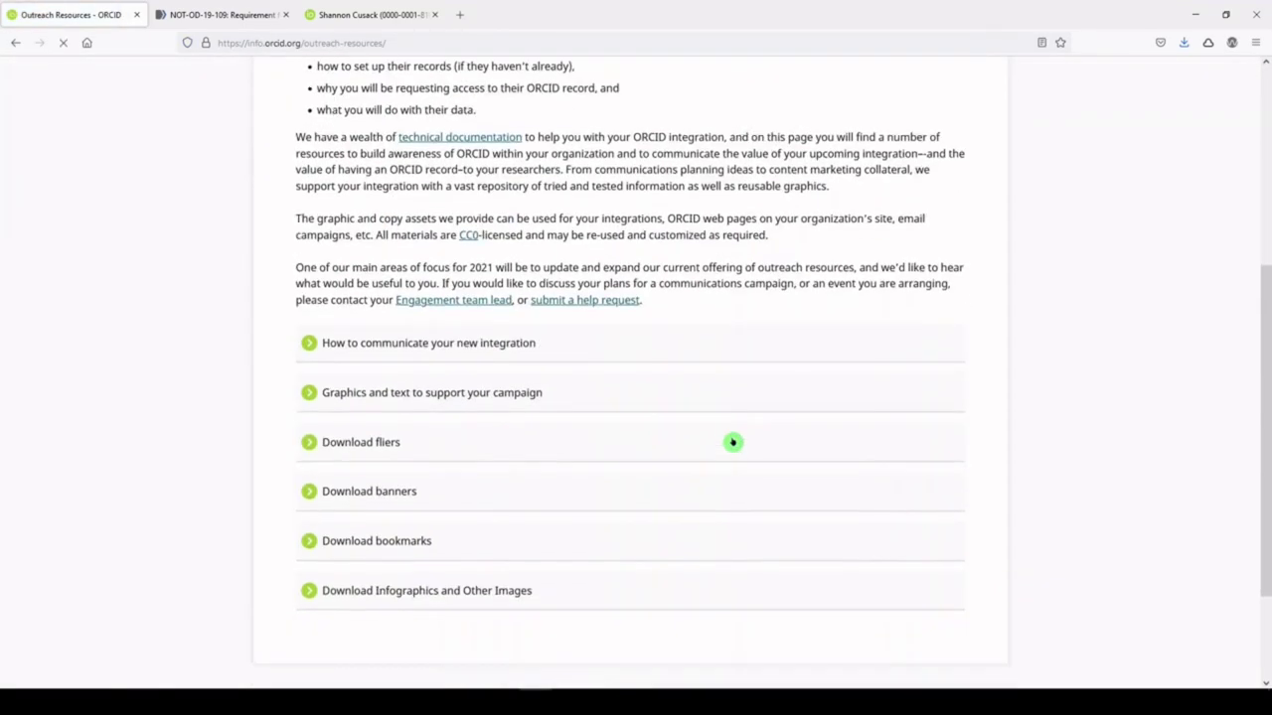
scroll(732, 442, down, 2)
scroll(732, 443, up, 8)
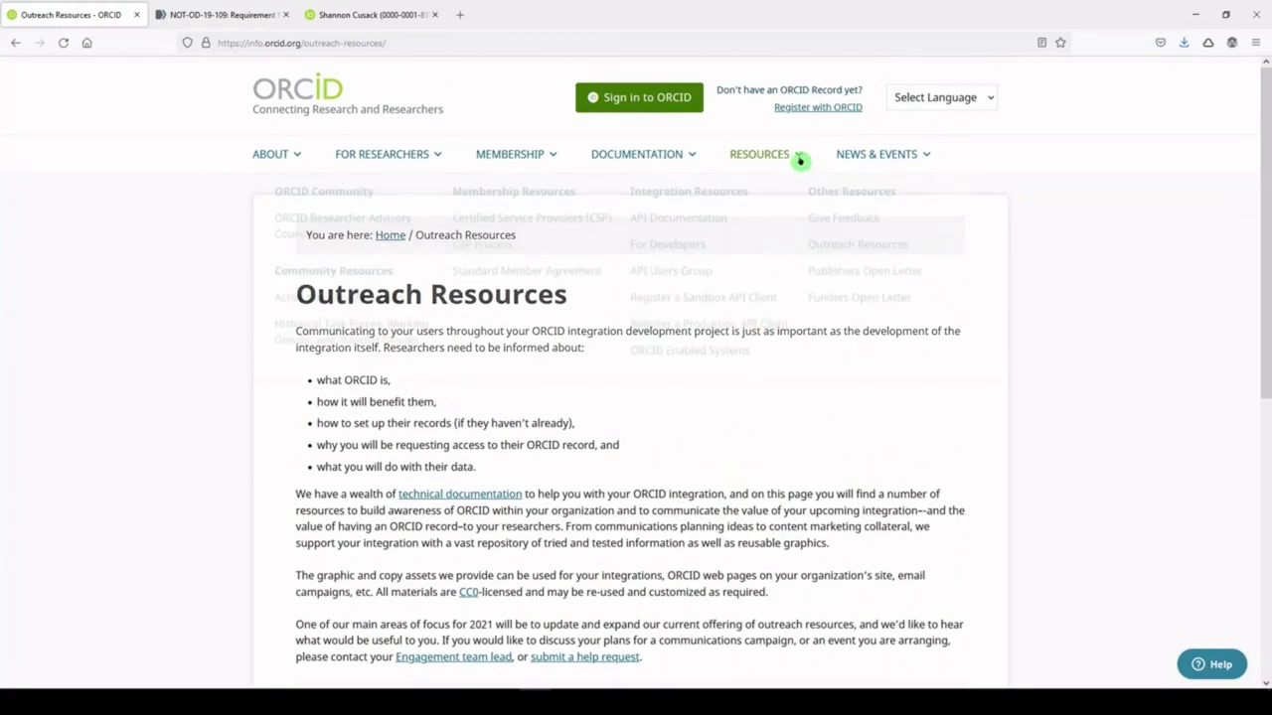
Step: Visit the News & Events blog page, focus its Email field, then open orcid.org in a new tab
click(866, 156)
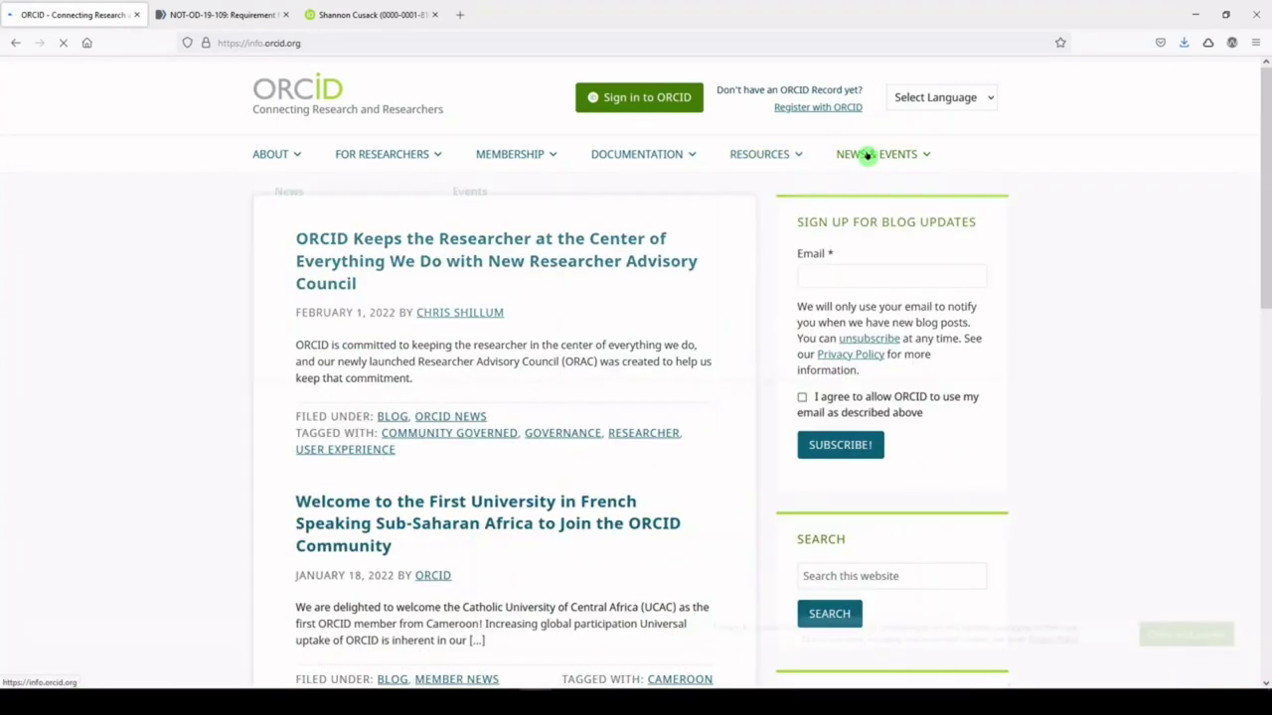
click(870, 273)
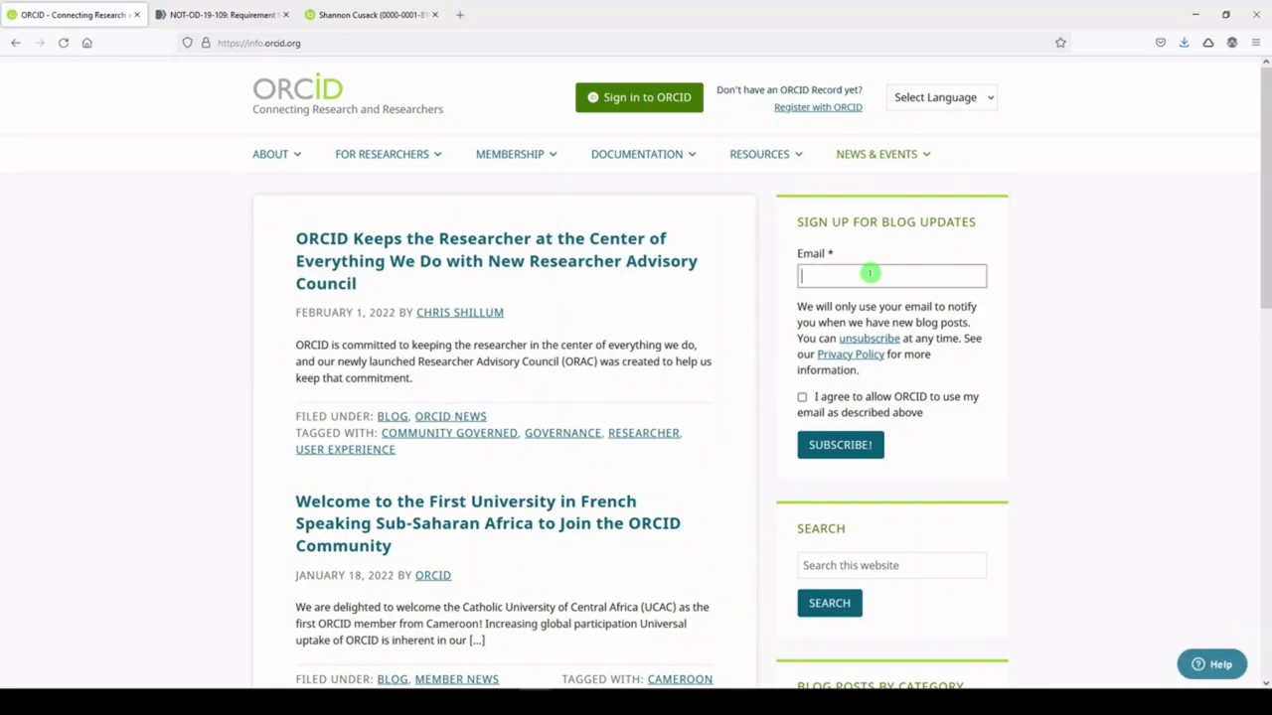
click(291, 99)
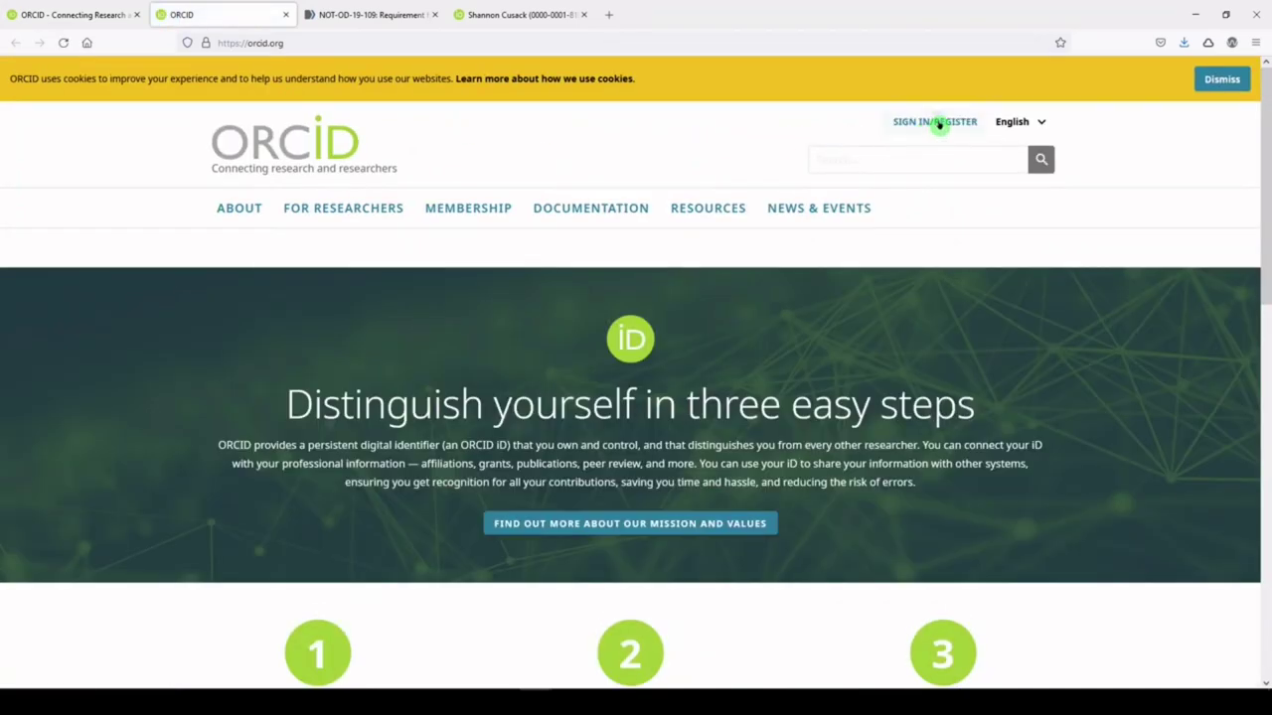
Step: Sign in with the researcher's email and password, then review names, emails, biography and three employment entries
click(938, 124)
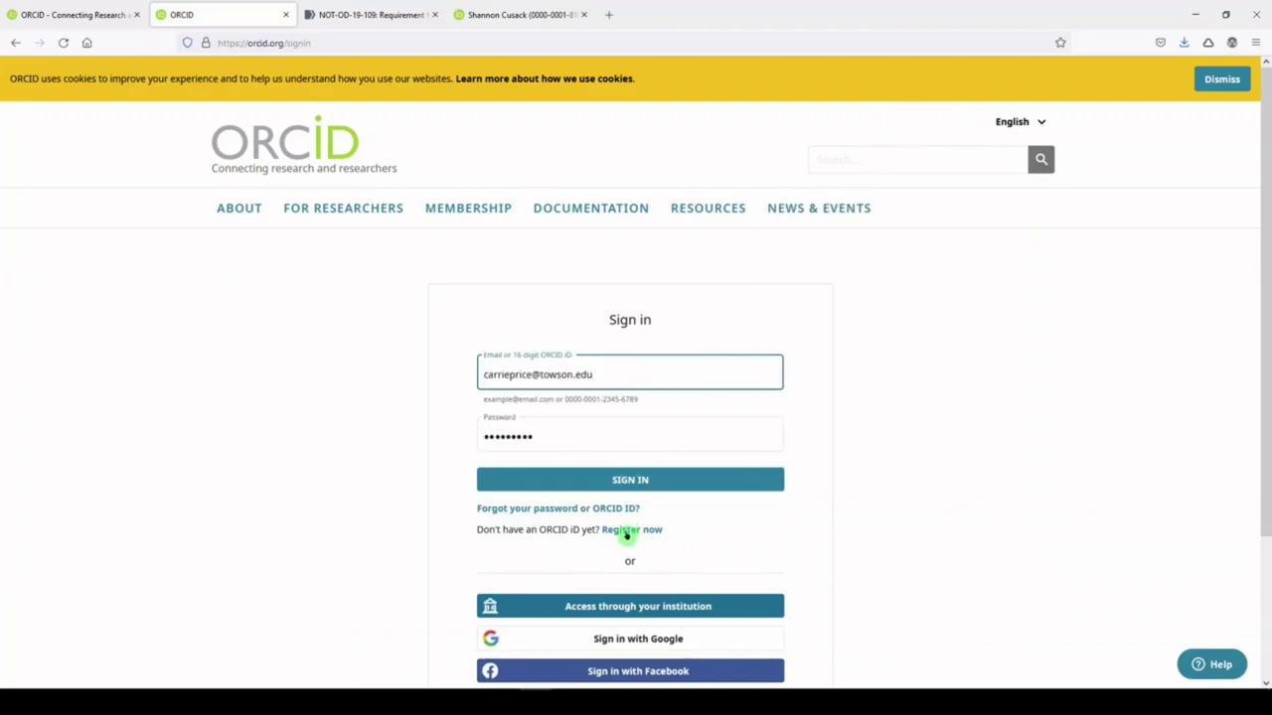
click(650, 483)
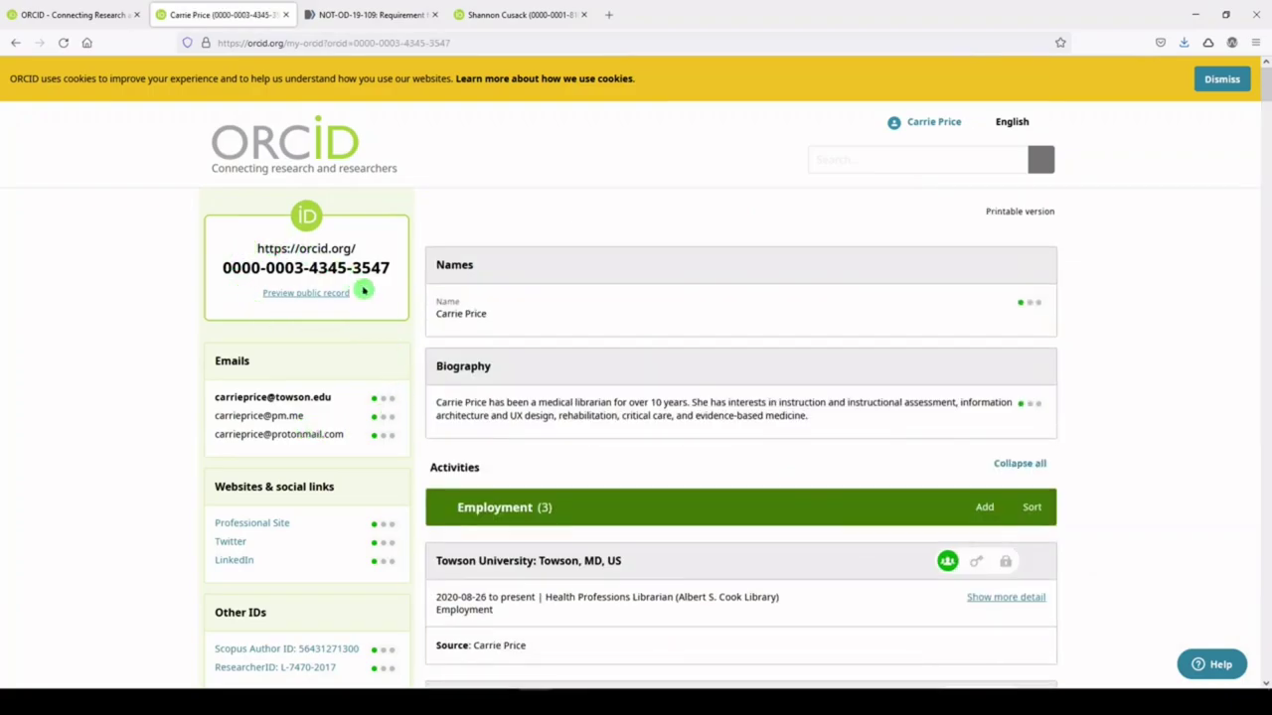
scroll(363, 288, down, 2)
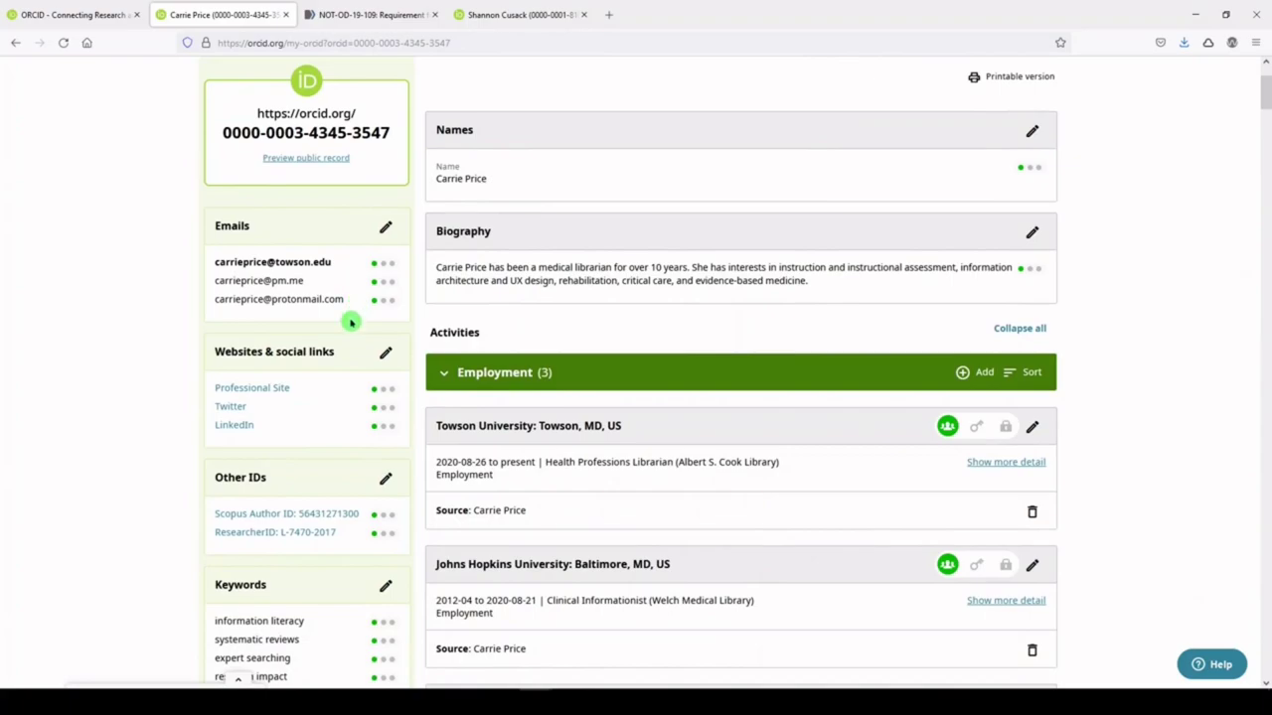
scroll(335, 362, down, 1)
scroll(334, 357, down, 1)
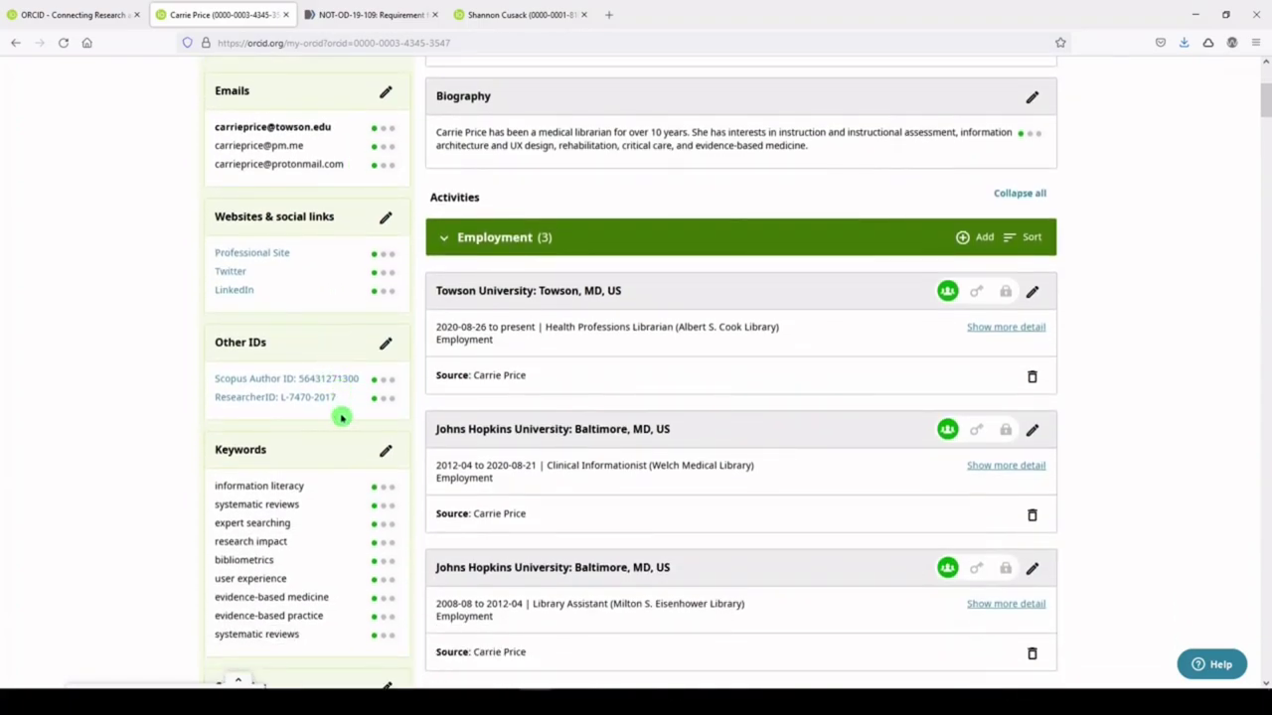
scroll(343, 412, down, 1)
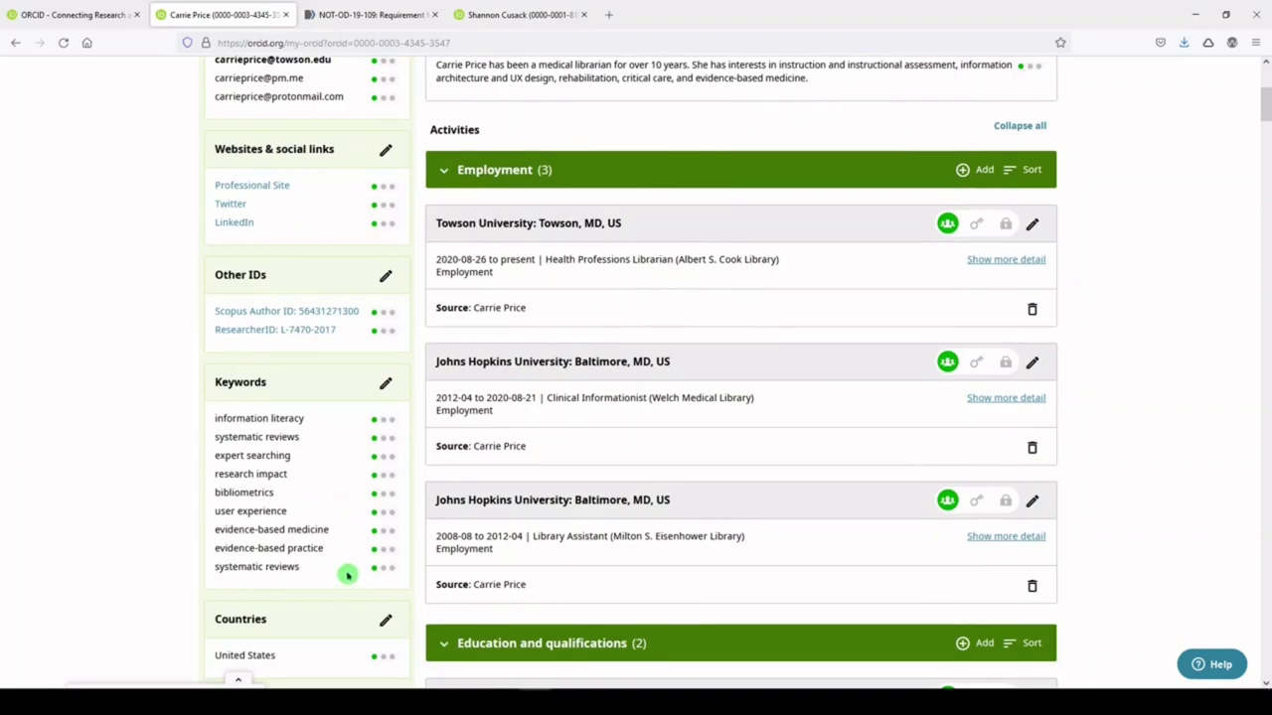
scroll(346, 571, down, 2)
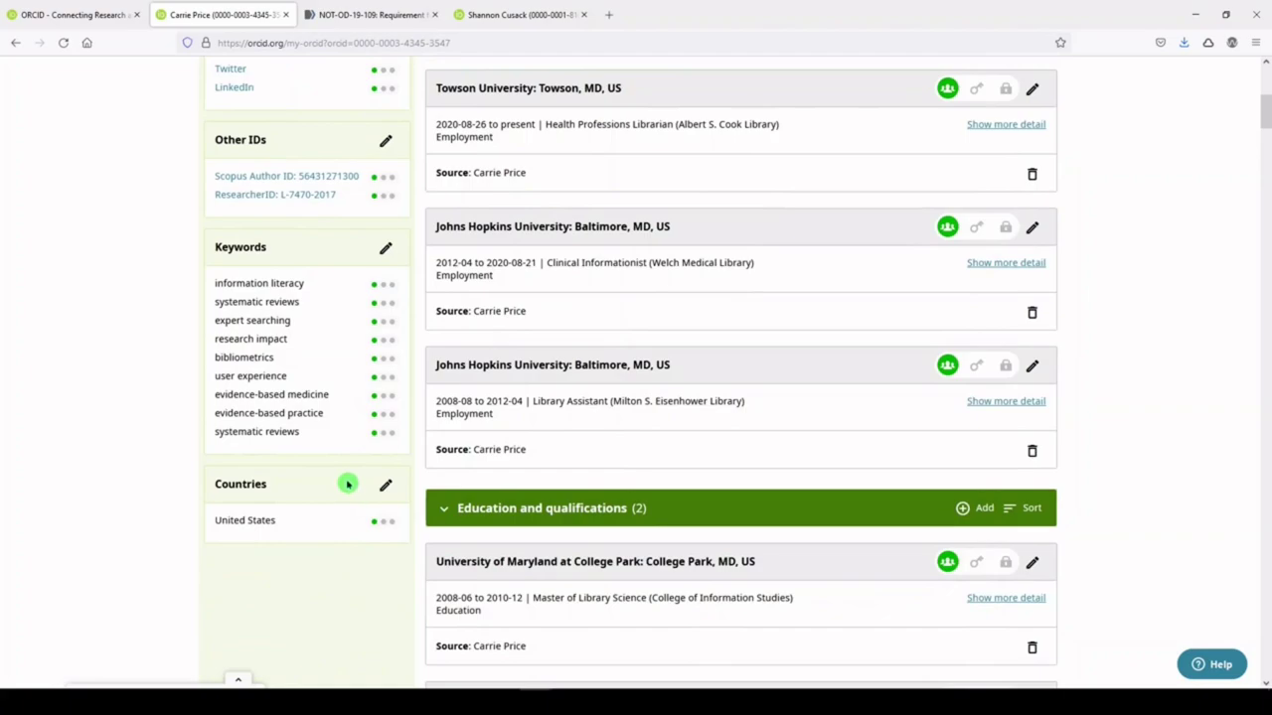
scroll(709, 335, up, 6)
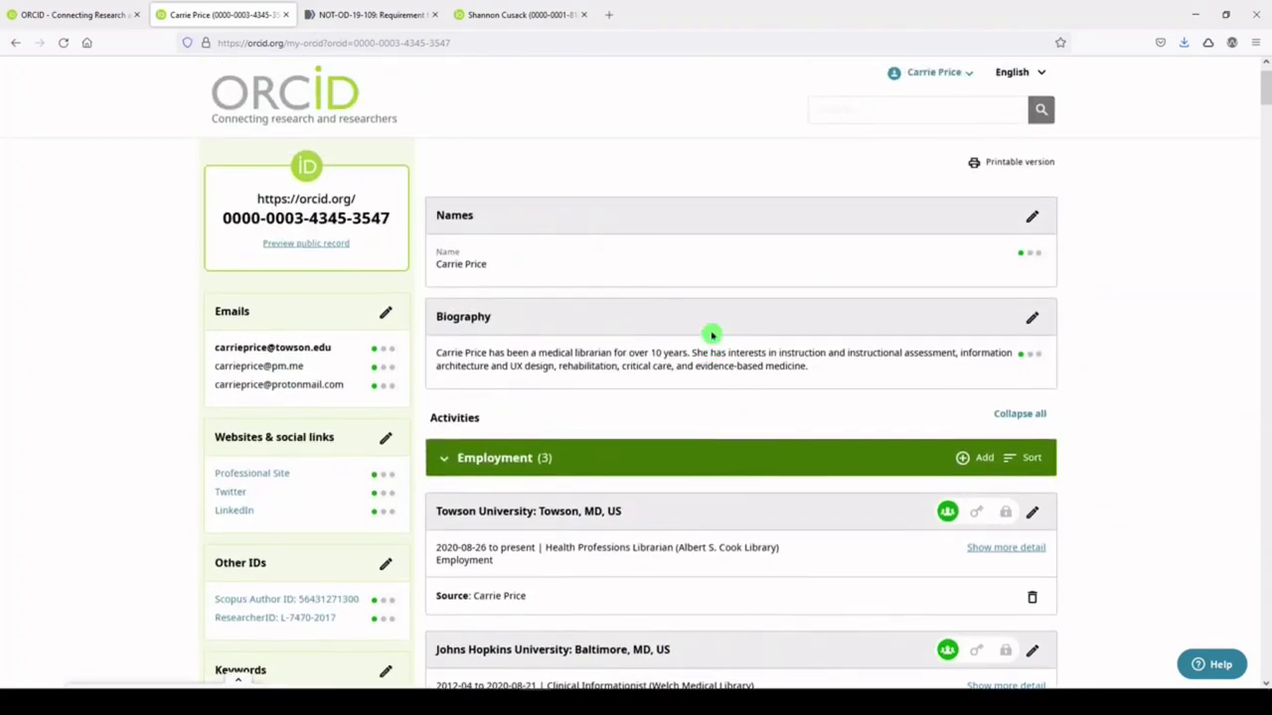
scroll(711, 334, up, 1)
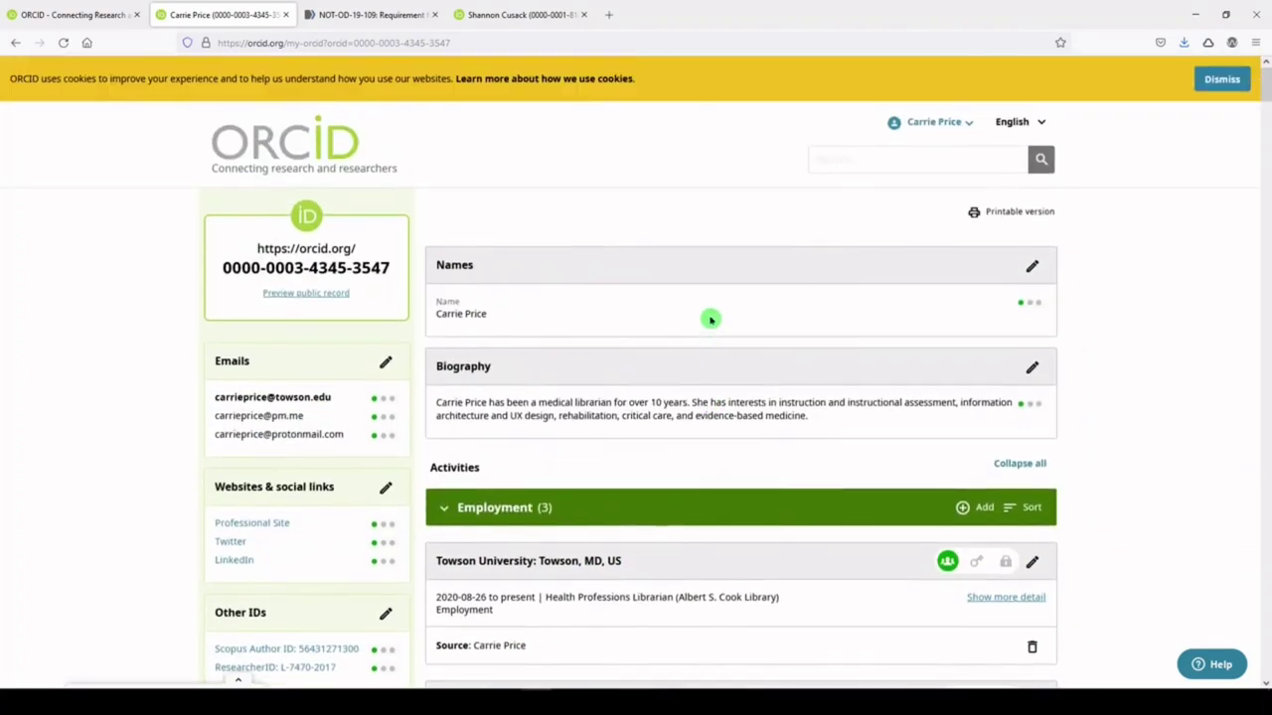
Step: Open and dismiss the Names editor unsaved, then scroll past three memberships and funding to Works (50 of 54)
click(1033, 266)
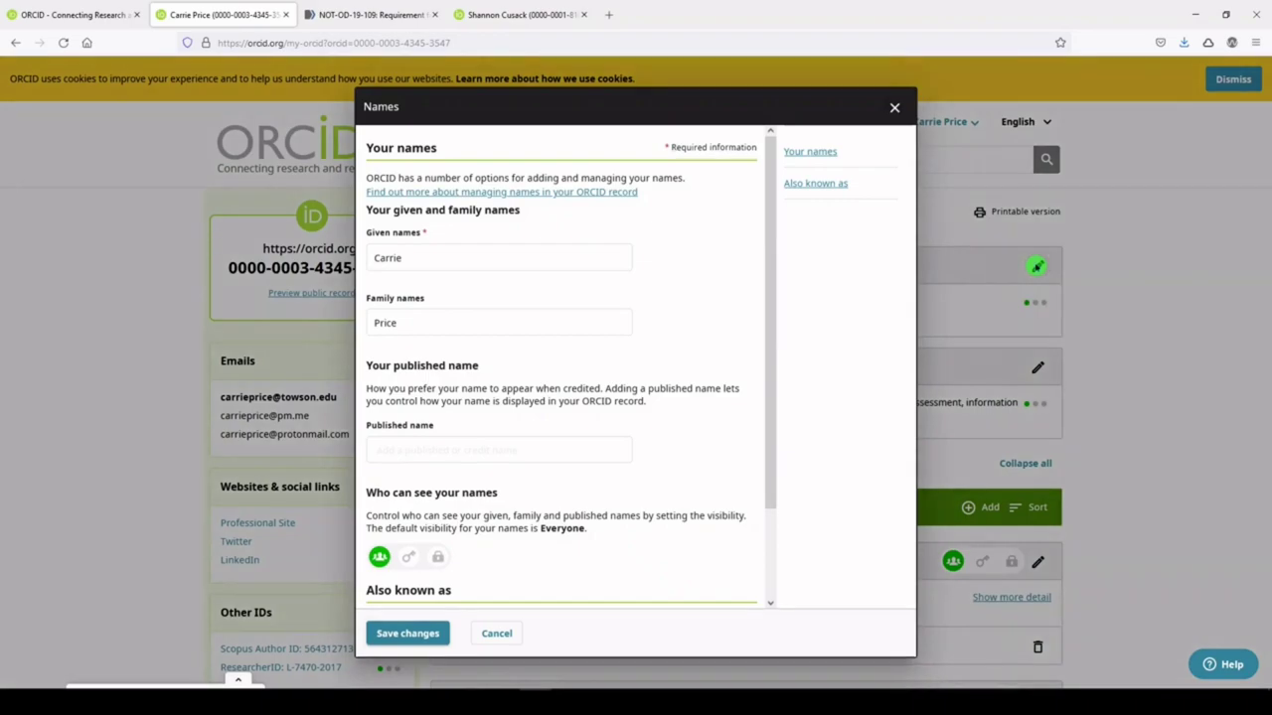
key(Escape)
scroll(954, 360, down, 3)
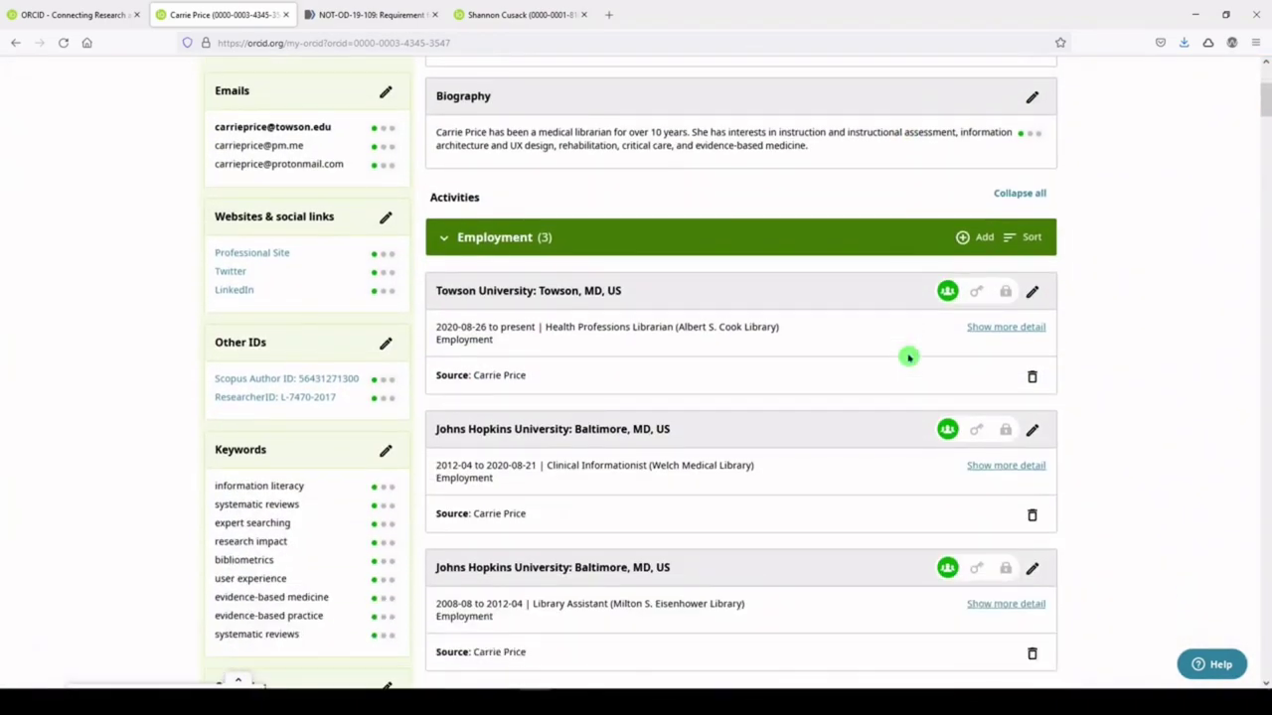
scroll(908, 358, down, 5)
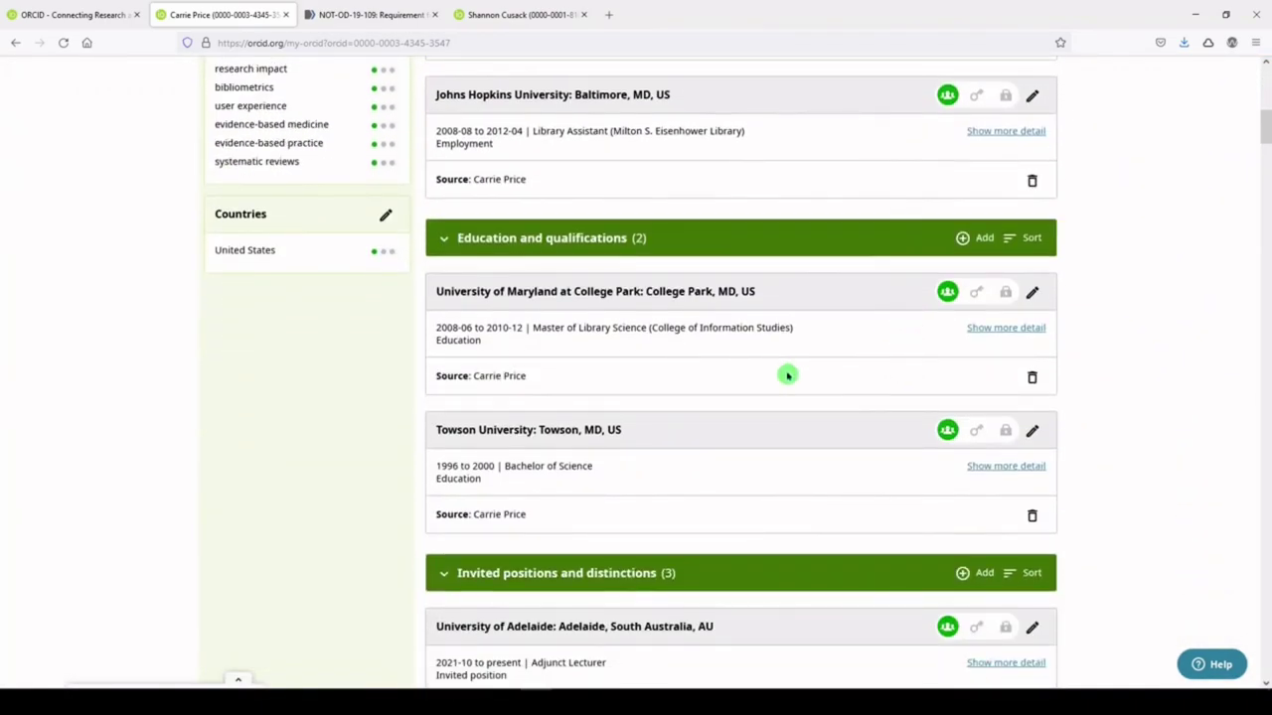
scroll(785, 378, down, 4)
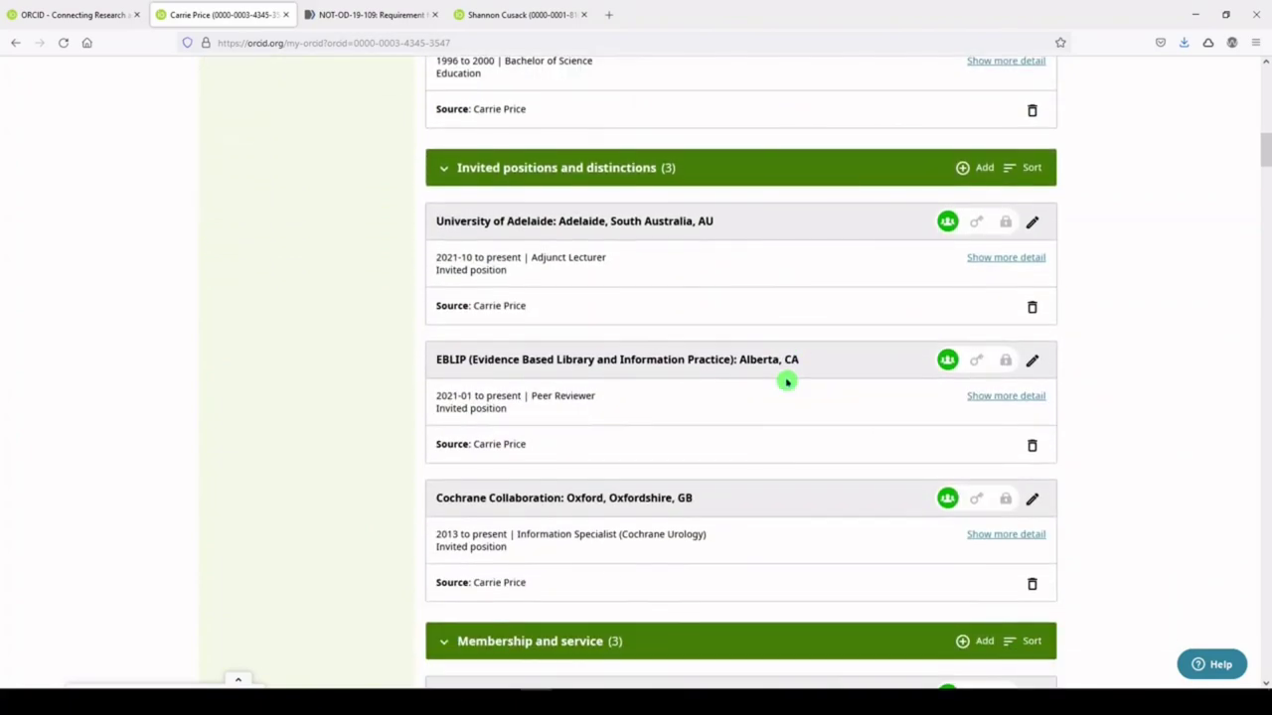
scroll(786, 382, down, 5)
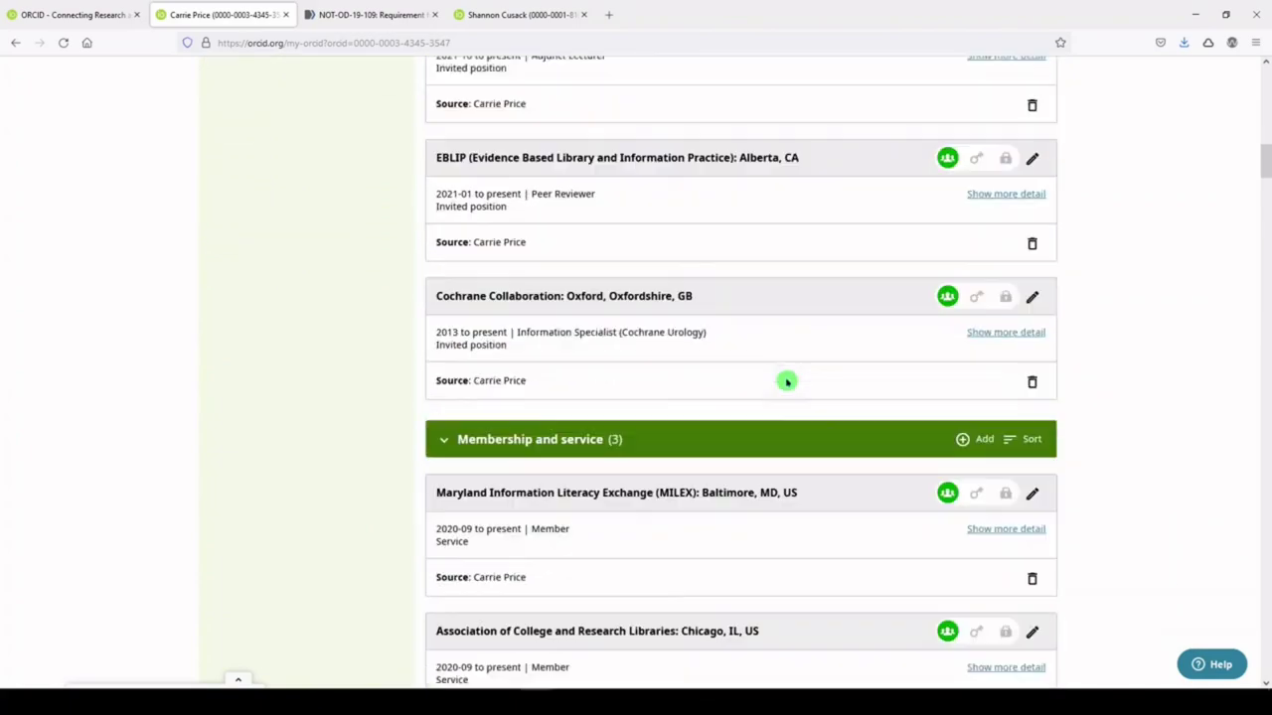
scroll(785, 381, down, 3)
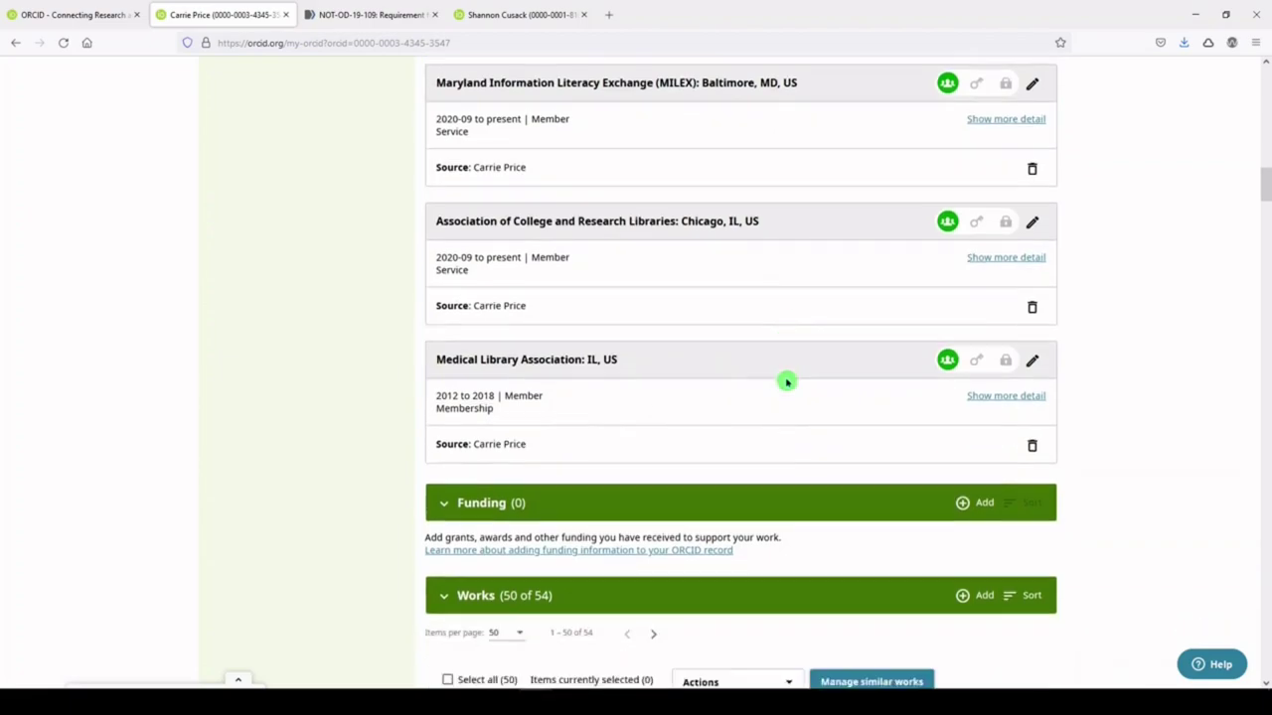
scroll(786, 381, down, 2)
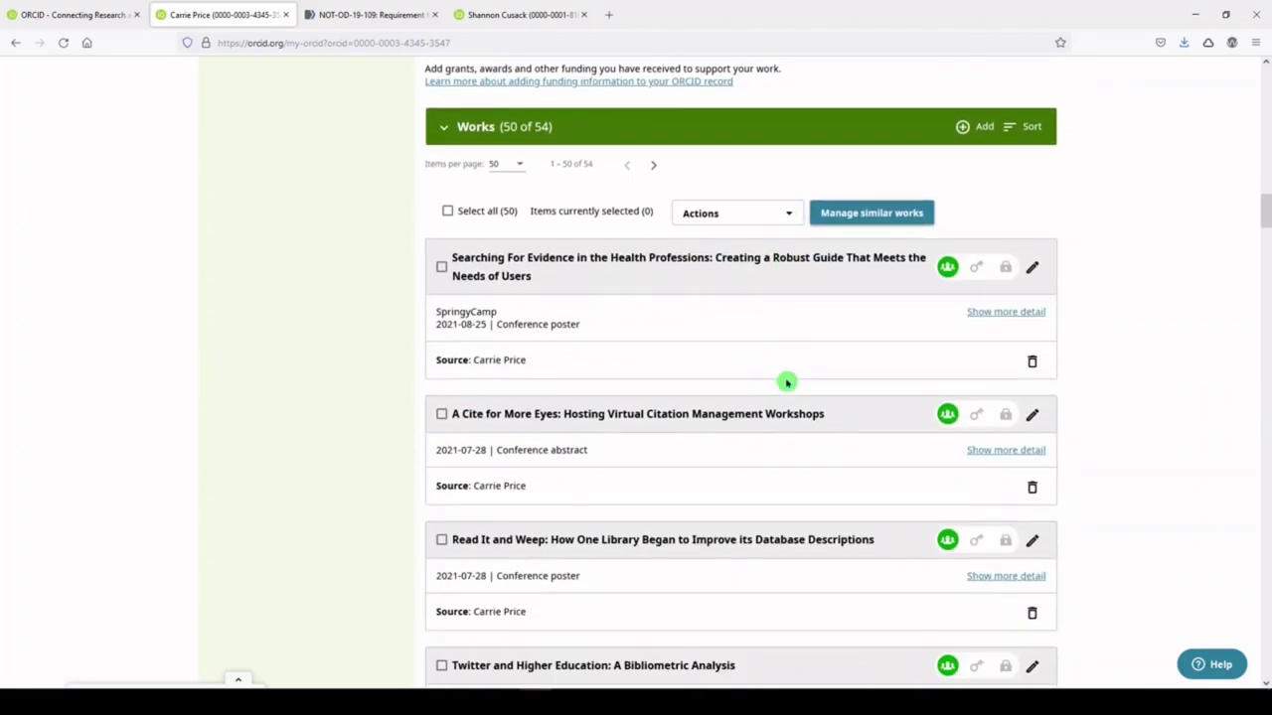
mouse_move(947, 277)
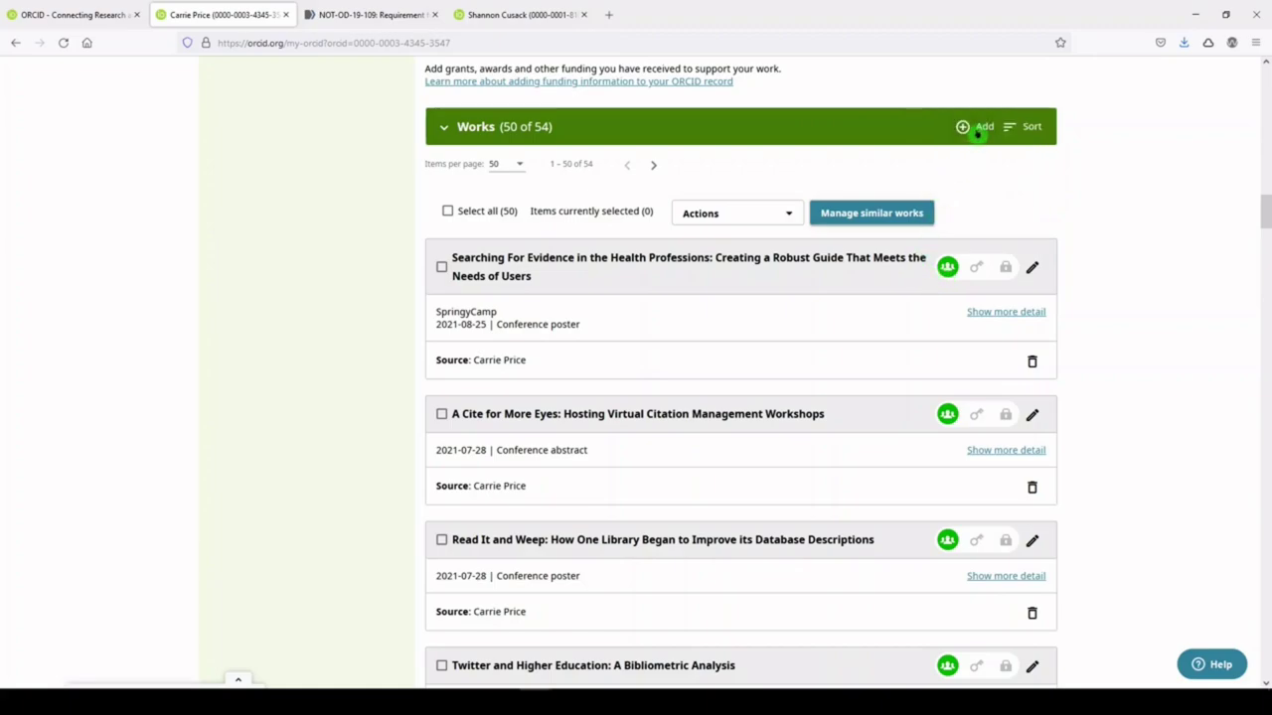
click(979, 128)
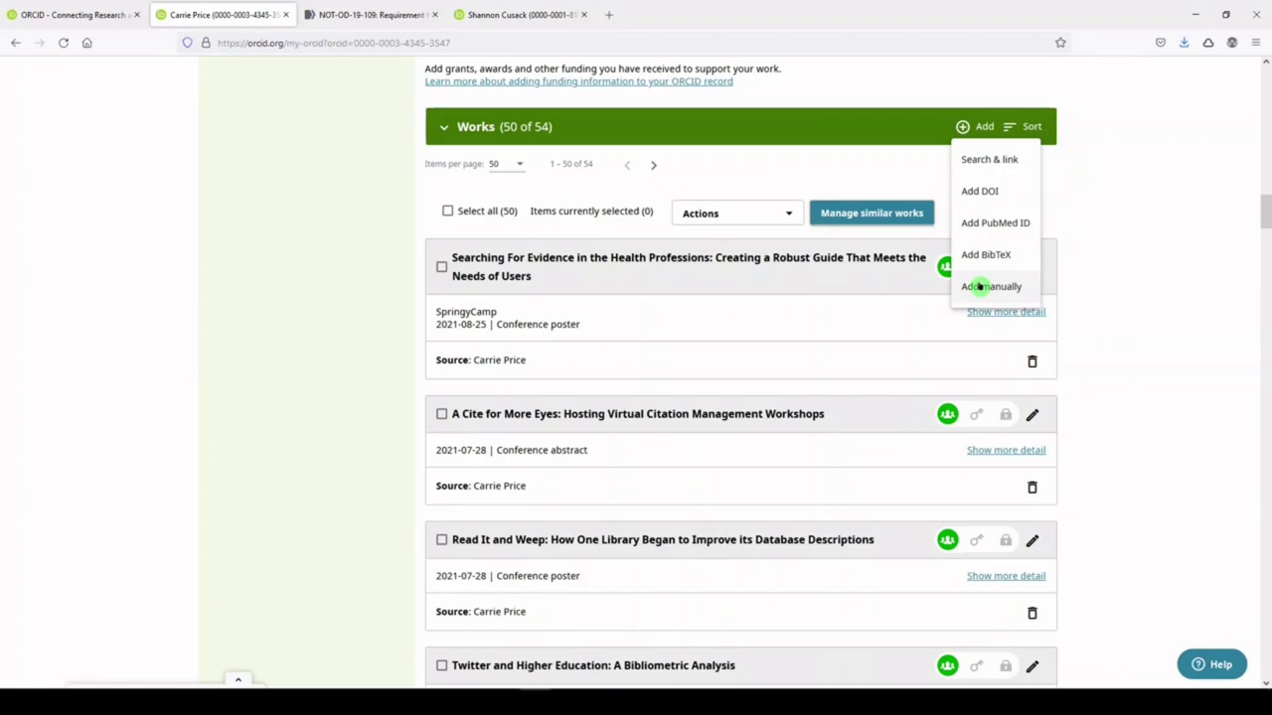
click(999, 312)
scroll(220, 293, up, 4)
scroll(220, 293, up, 15)
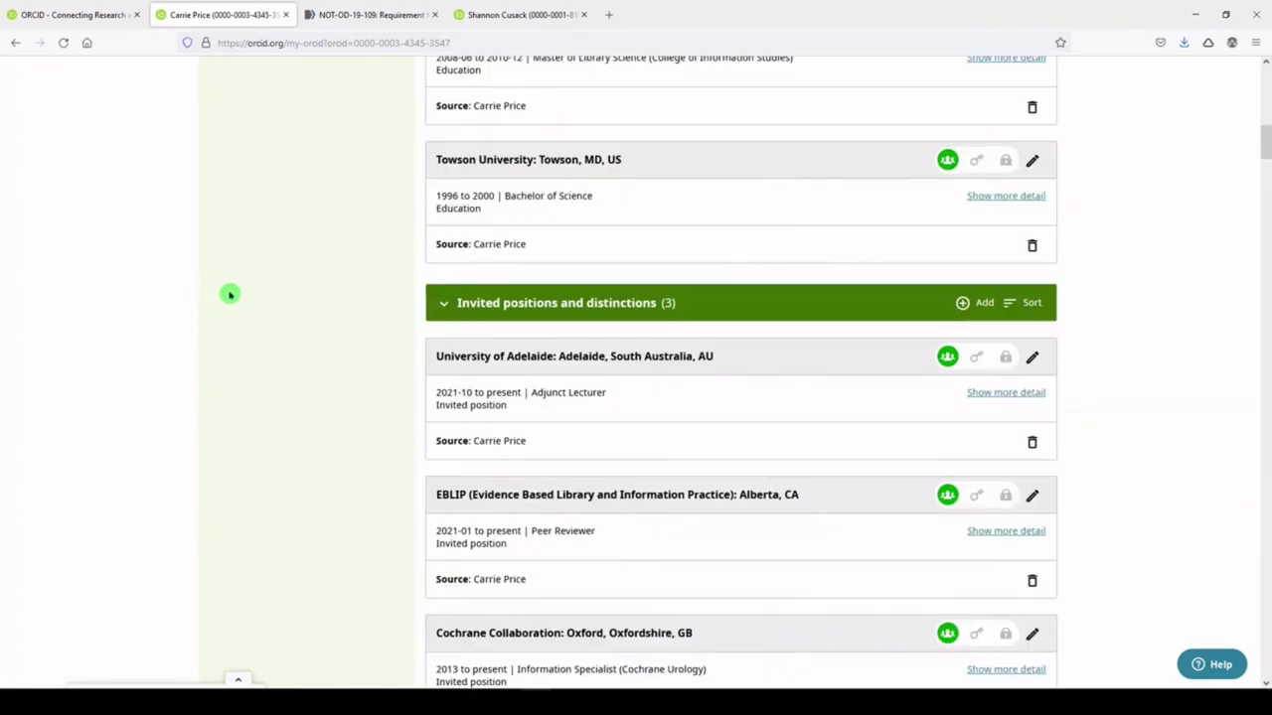
scroll(250, 296, up, 3)
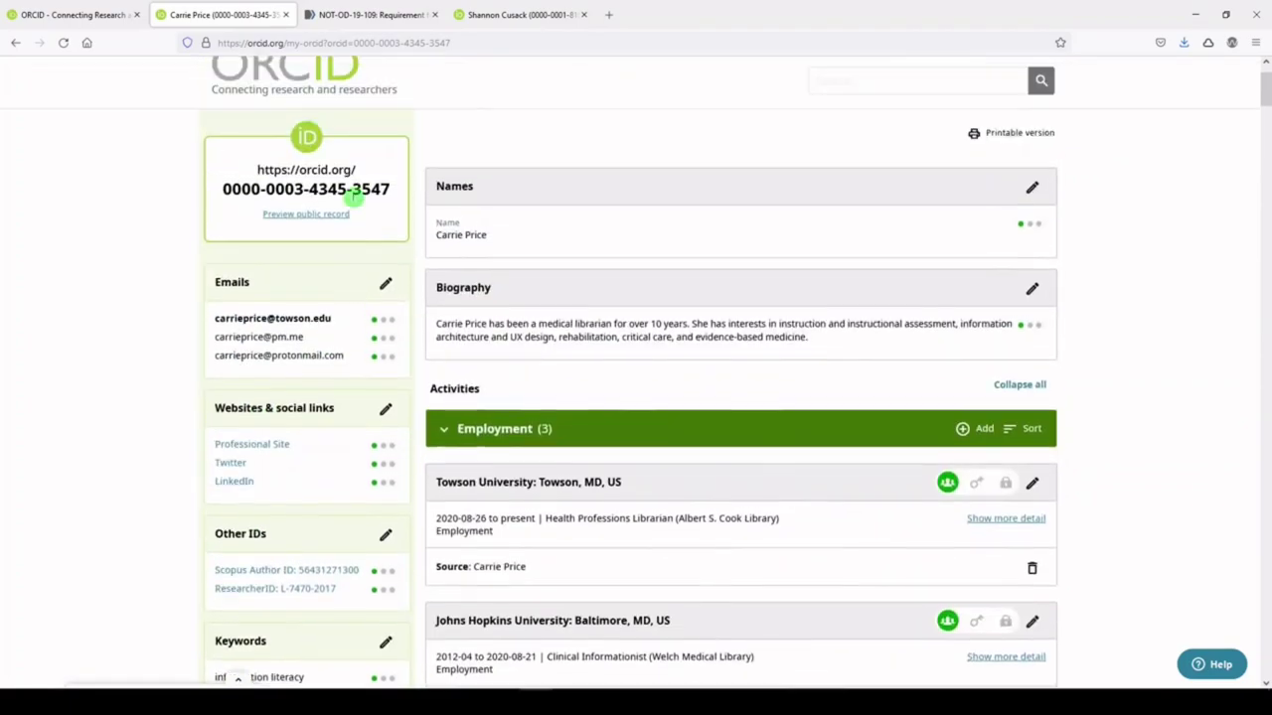
drag(378, 199, 255, 177)
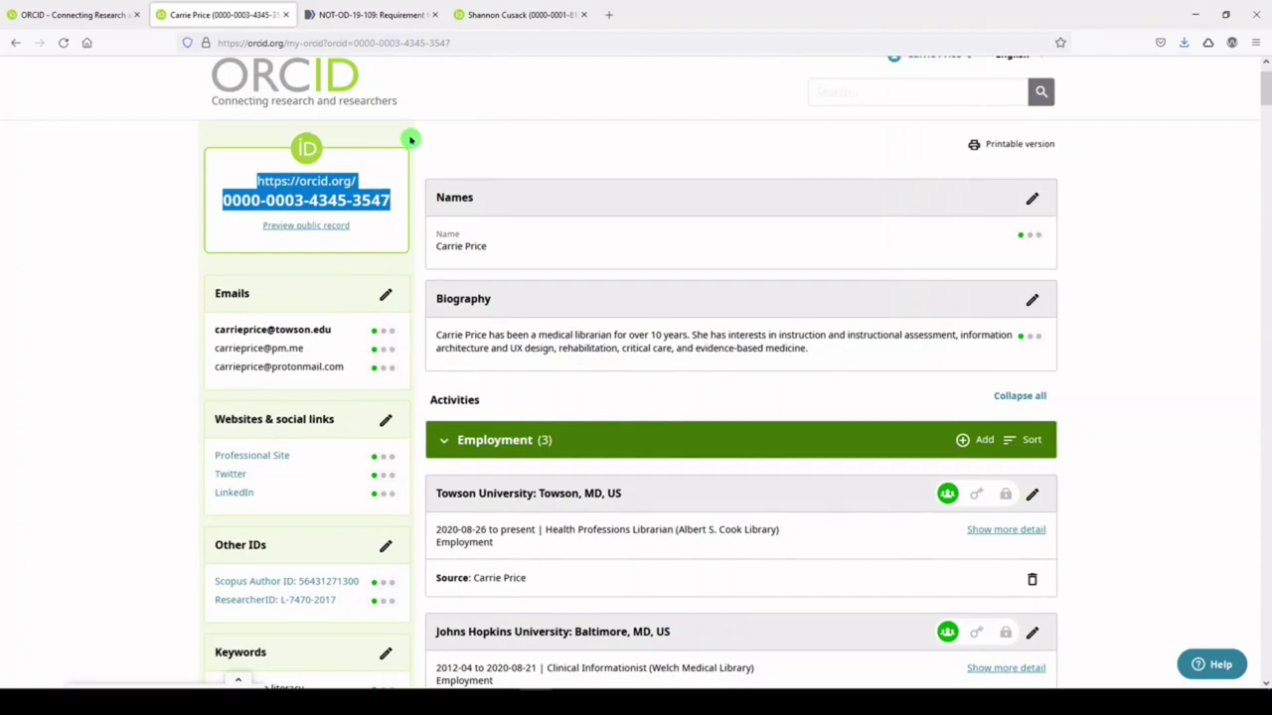